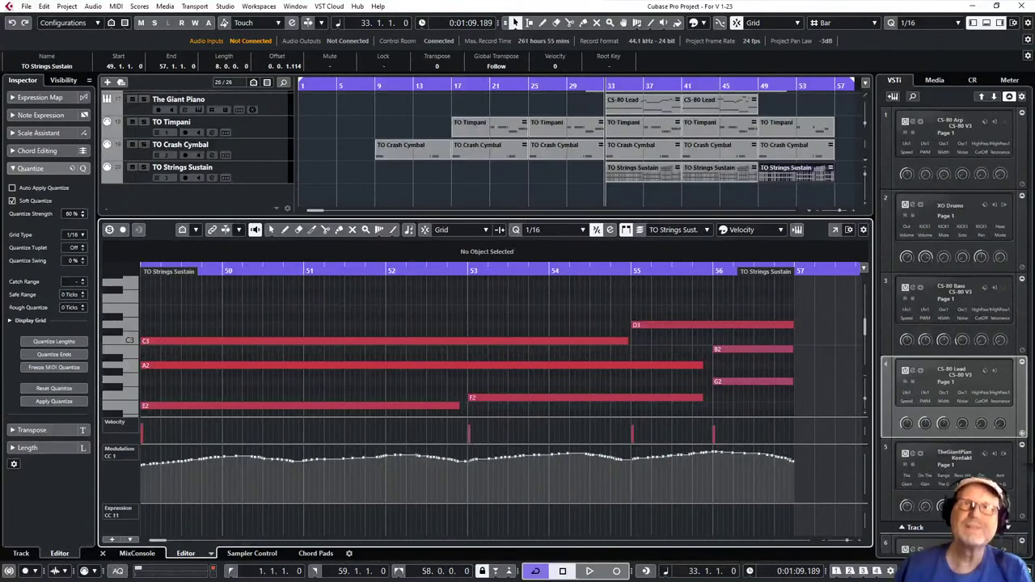
Open the CS-80 V instrument of the CS-80 Lead track, examine its Charito patch, and close it again
{"action": "scroll", "coordinate": [368, 110], "scroll_direction": "up", "scroll_amount": 4}
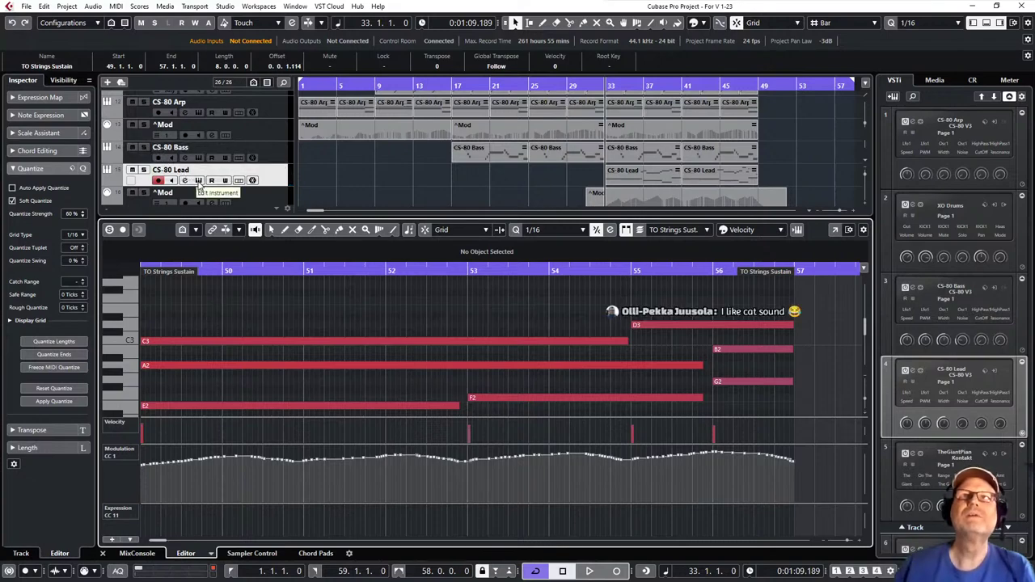
{"action": "left_click", "coordinate": [198, 181]}
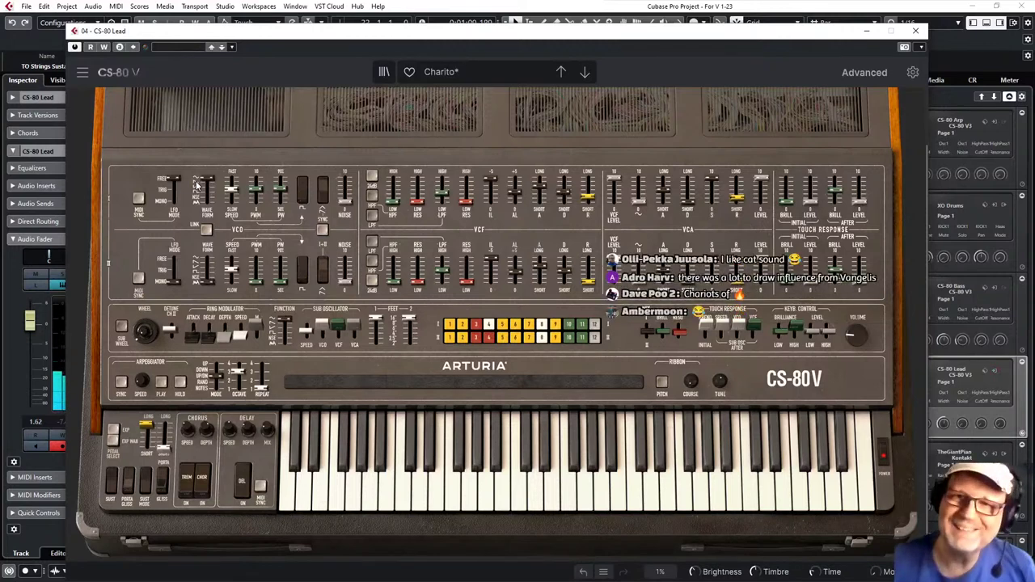
{"action": "mouse_move", "coordinate": [237, 198]}
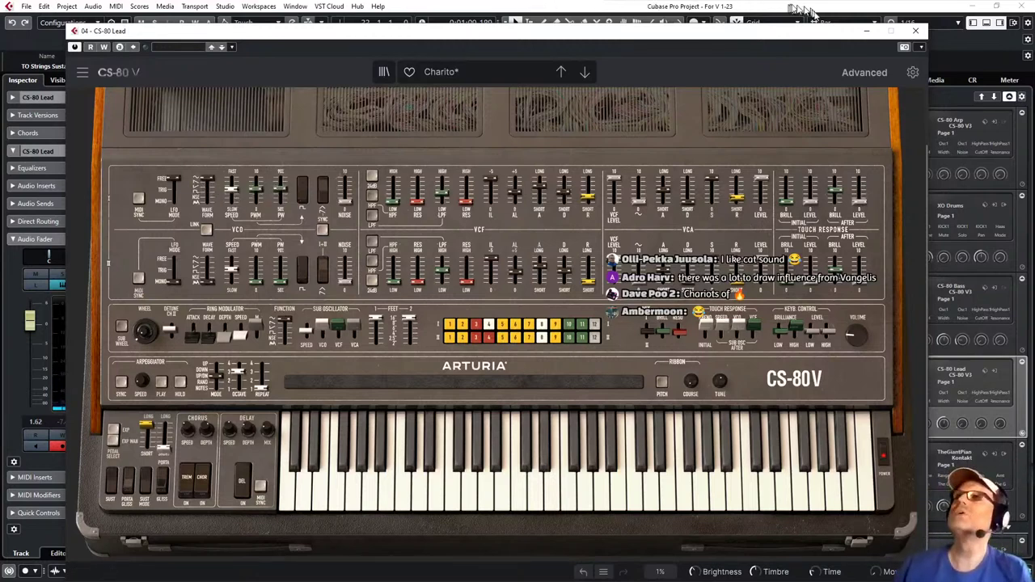
{"action": "left_click", "coordinate": [916, 33]}
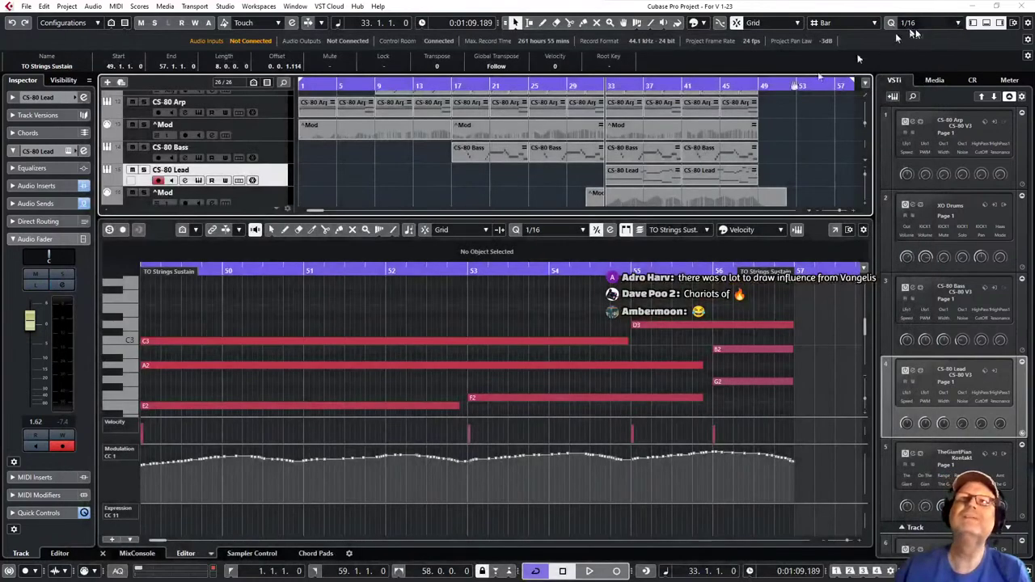
Show the notes of the first CS-80 Arp part, at bar 1, in the key editor
{"action": "scroll", "coordinate": [384, 164], "scroll_direction": "down", "scroll_amount": 3}
{"action": "scroll", "coordinate": [380, 165], "scroll_direction": "down", "scroll_amount": 3}
{"action": "scroll", "coordinate": [380, 165], "scroll_direction": "up", "scroll_amount": 1}
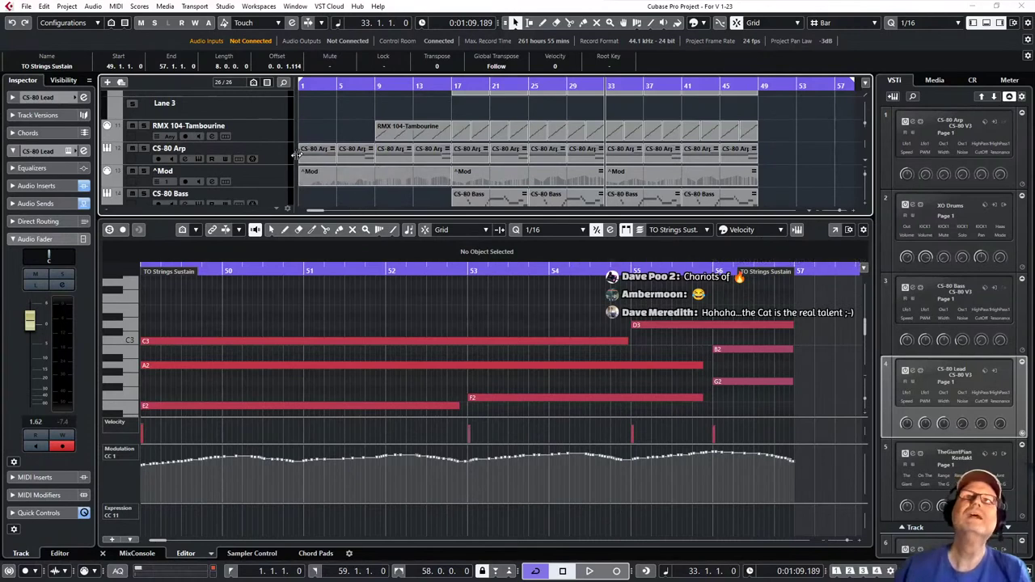
{"action": "left_click", "coordinate": [316, 159]}
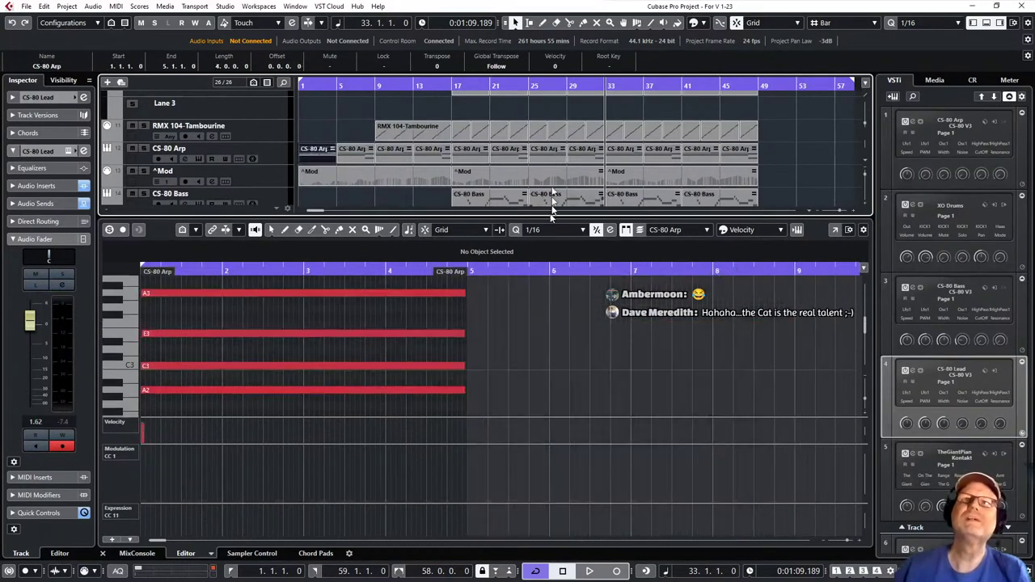
Examine the track arrangement from the XO Drums lanes down to the timpani and crash cymbal tracks
{"action": "scroll", "coordinate": [412, 168], "scroll_direction": "up", "scroll_amount": 1}
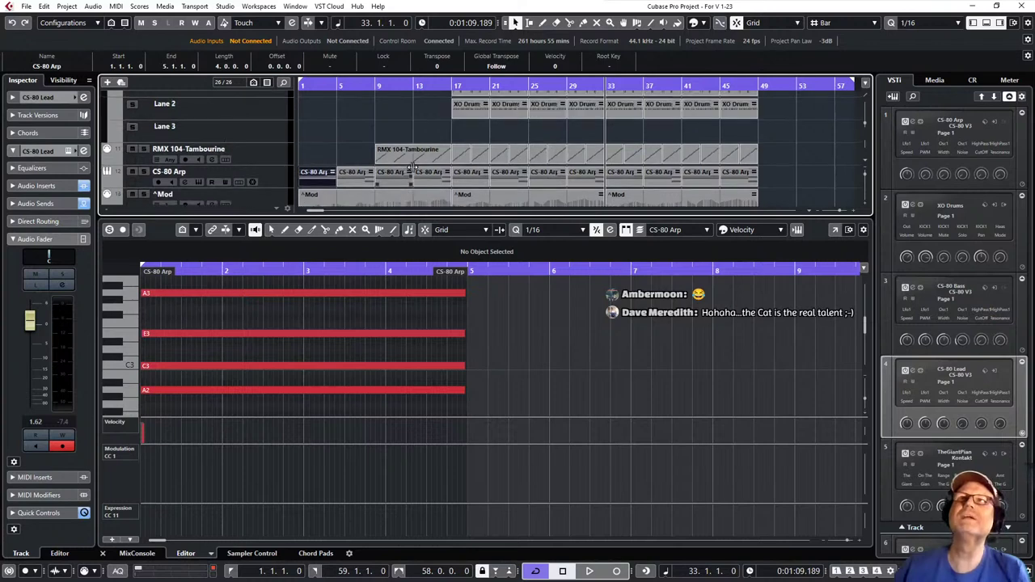
{"action": "scroll", "coordinate": [414, 166], "scroll_direction": "up", "scroll_amount": 2}
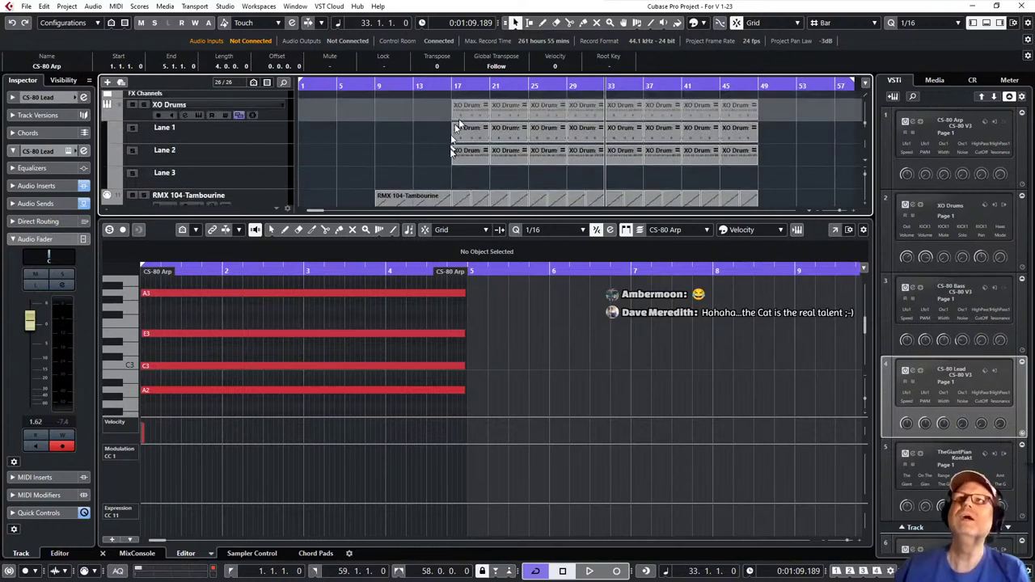
{"action": "scroll", "coordinate": [450, 155], "scroll_direction": "down", "scroll_amount": 2}
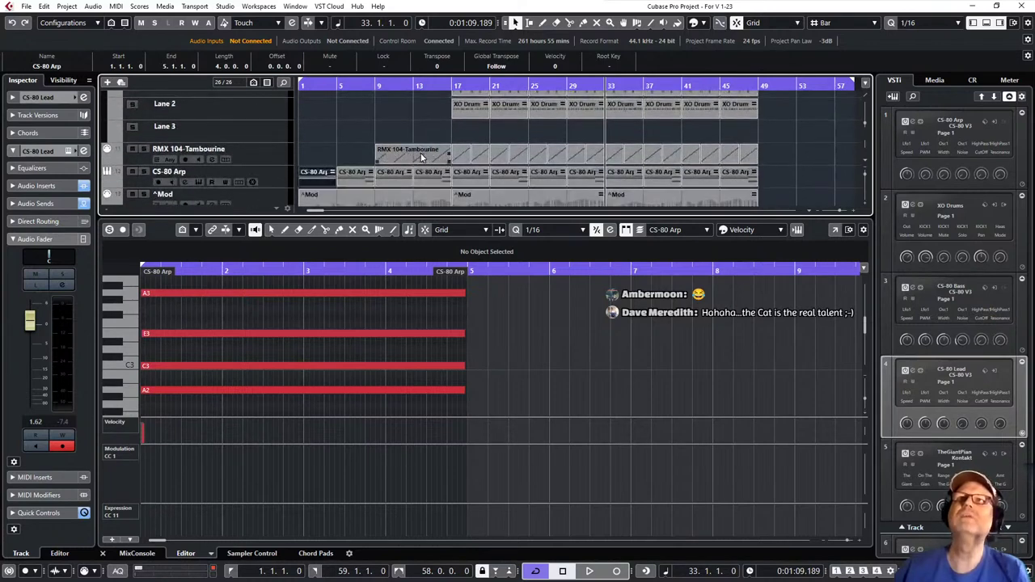
{"action": "scroll", "coordinate": [420, 157], "scroll_direction": "down", "scroll_amount": 3}
{"action": "scroll", "coordinate": [420, 157], "scroll_direction": "down", "scroll_amount": 2}
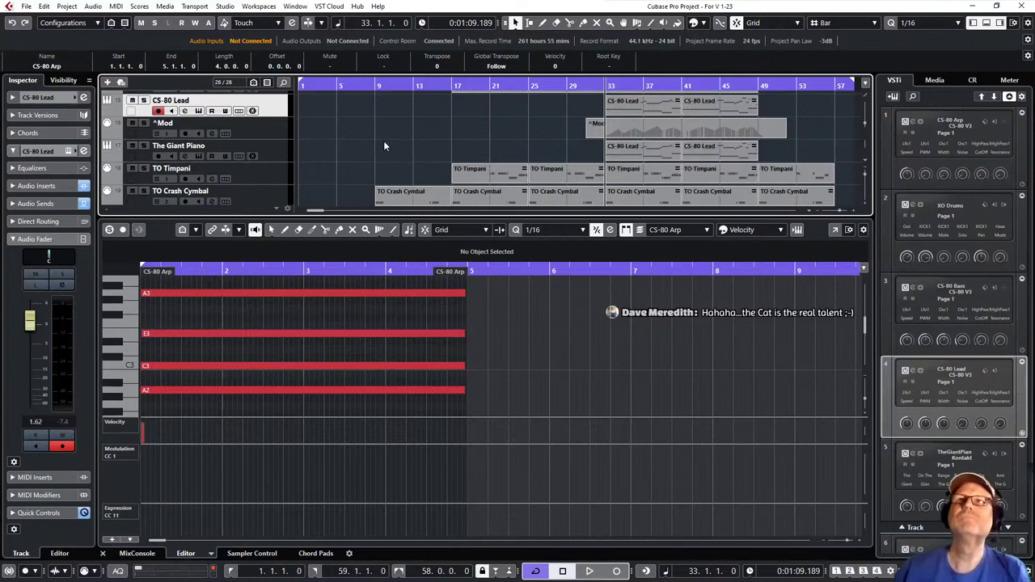
{"action": "scroll", "coordinate": [383, 145], "scroll_direction": "up", "scroll_amount": 1}
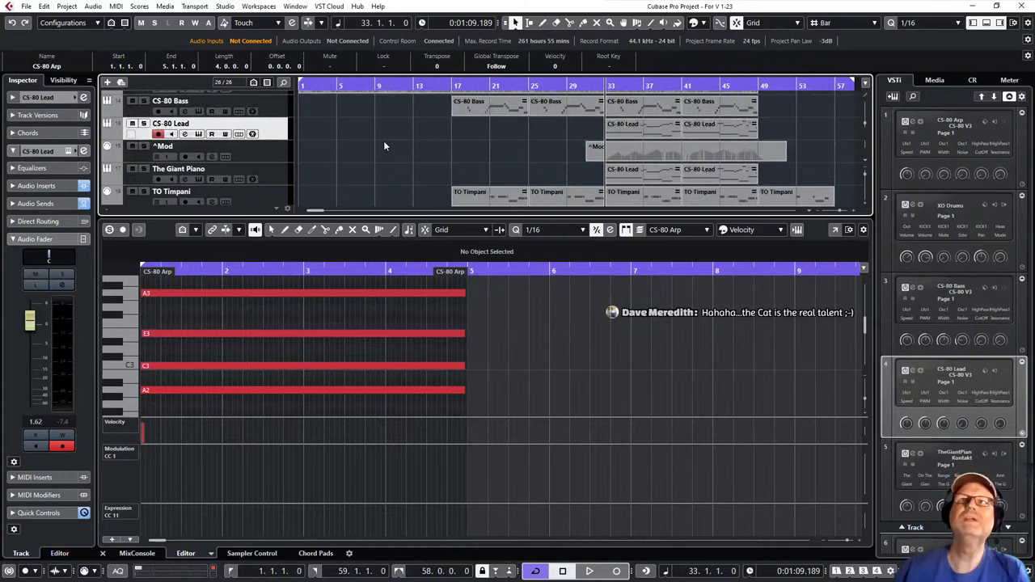
{"action": "scroll", "coordinate": [383, 145], "scroll_direction": "down", "scroll_amount": 1}
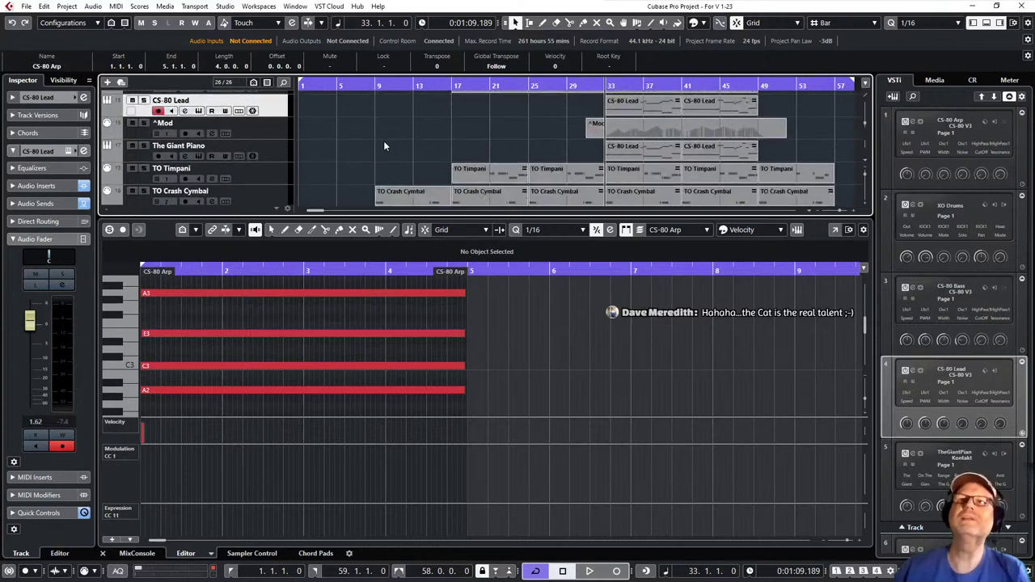
{"action": "scroll", "coordinate": [384, 145], "scroll_direction": "up", "scroll_amount": 1}
{"action": "scroll", "coordinate": [383, 144], "scroll_direction": "up", "scroll_amount": 1}
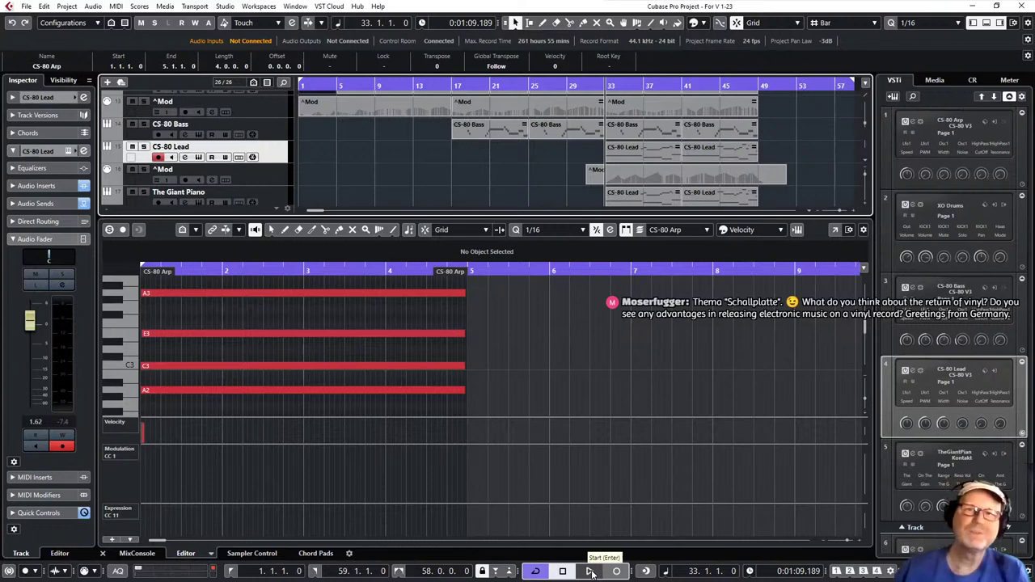
Turn off cycle mode and play the project from the beginning
{"action": "left_click", "coordinate": [527, 571]}
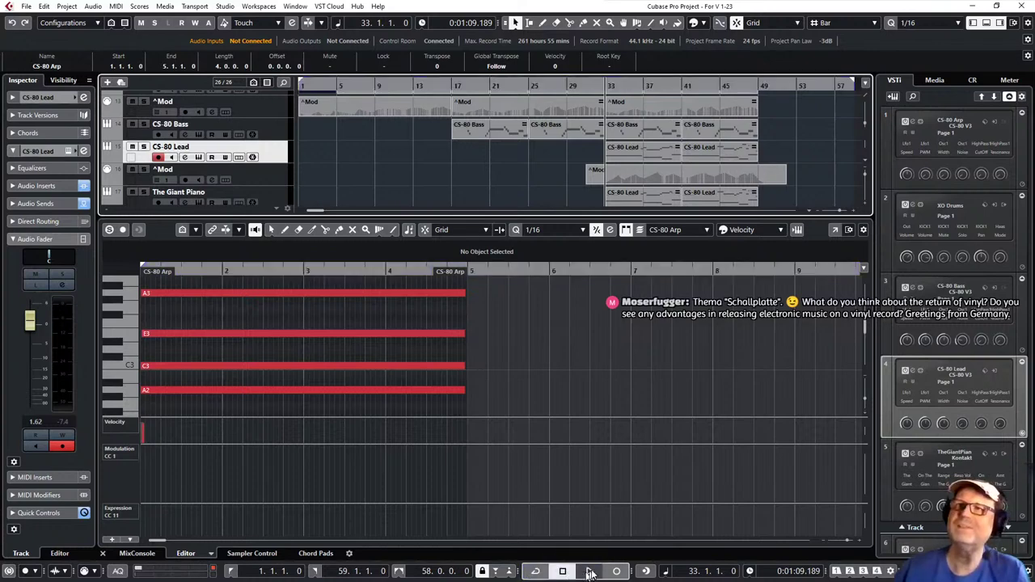
{"action": "left_click", "coordinate": [590, 571]}
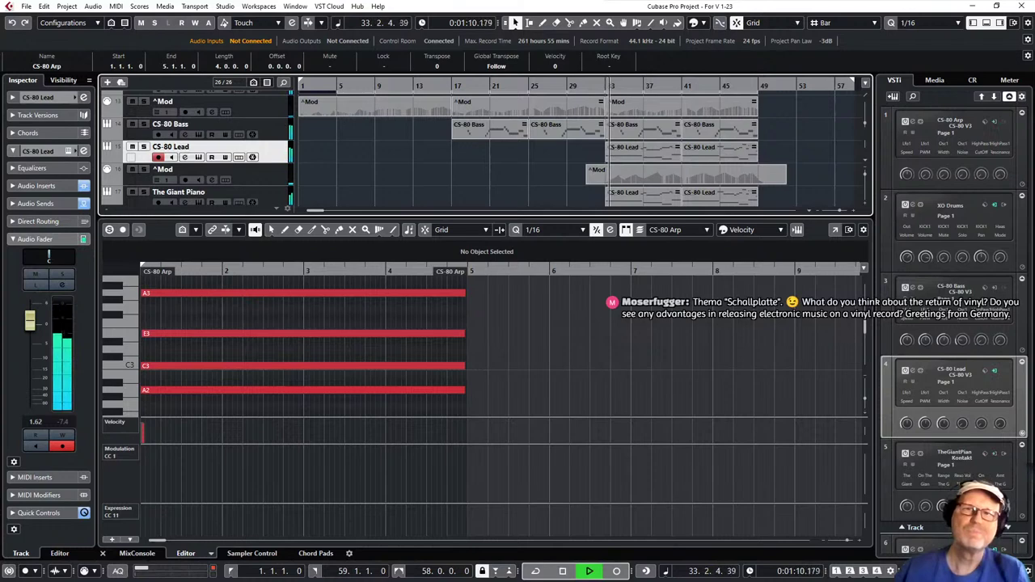
{"action": "left_click", "coordinate": [563, 571]}
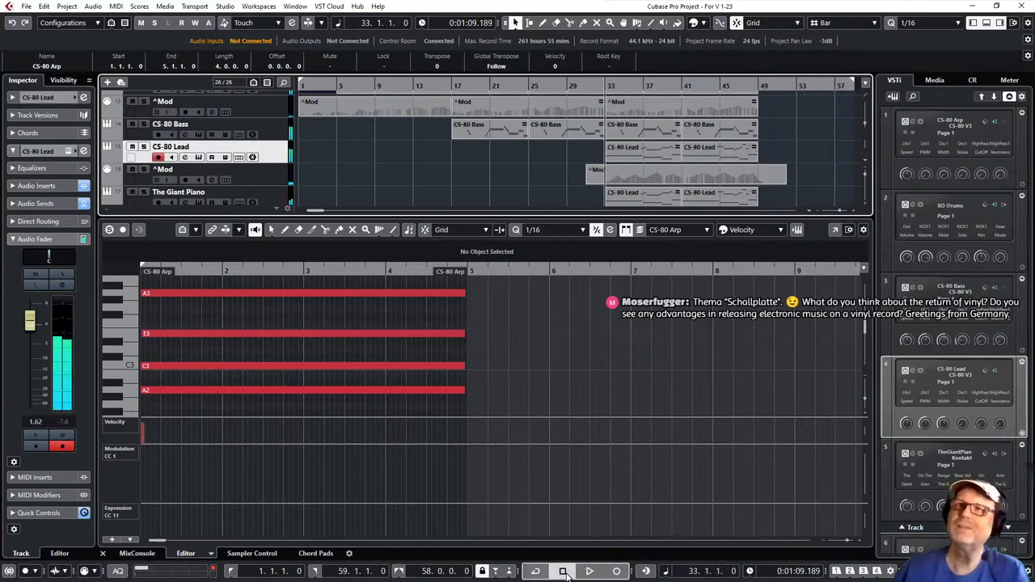
{"action": "key", "text": "period"}
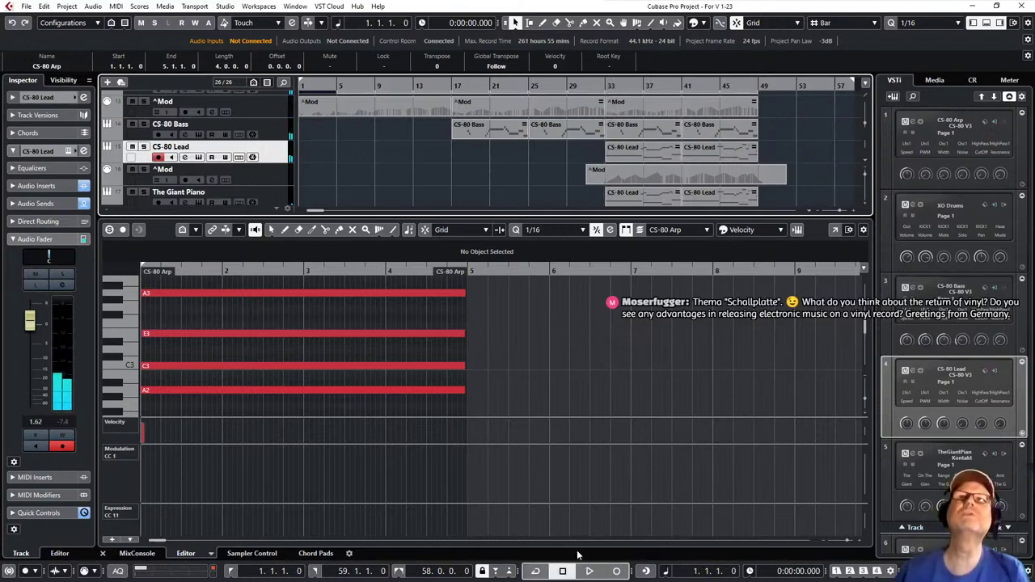
{"action": "key", "text": "space"}
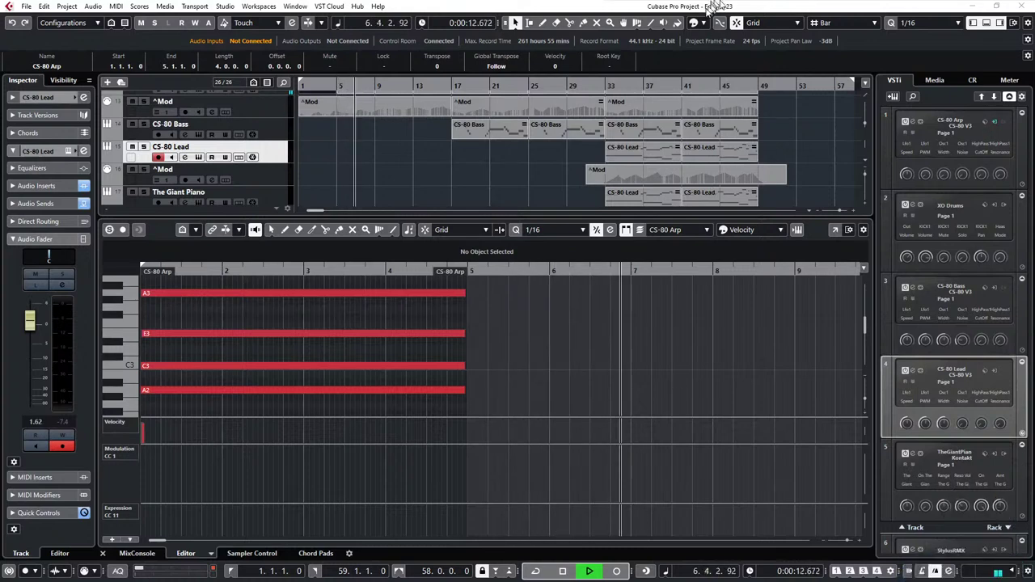
During playback, view the notes of the CS-80 Arp parts at bars 9 and 13 and the first RMX 104-Tambourine part
{"action": "scroll", "coordinate": [392, 133], "scroll_direction": "up", "scroll_amount": 2}
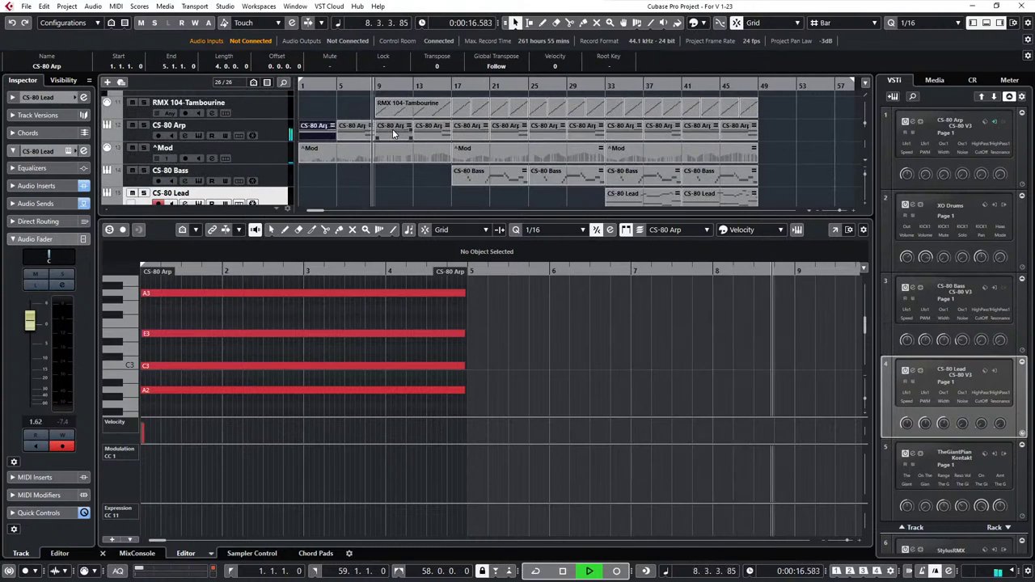
{"action": "left_click", "coordinate": [392, 128]}
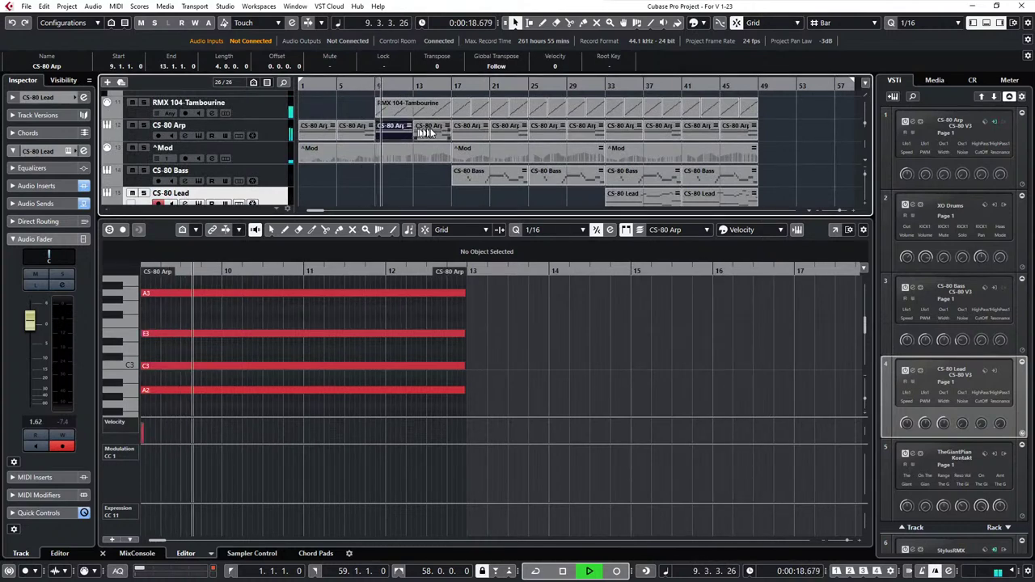
{"action": "left_click", "coordinate": [400, 109]}
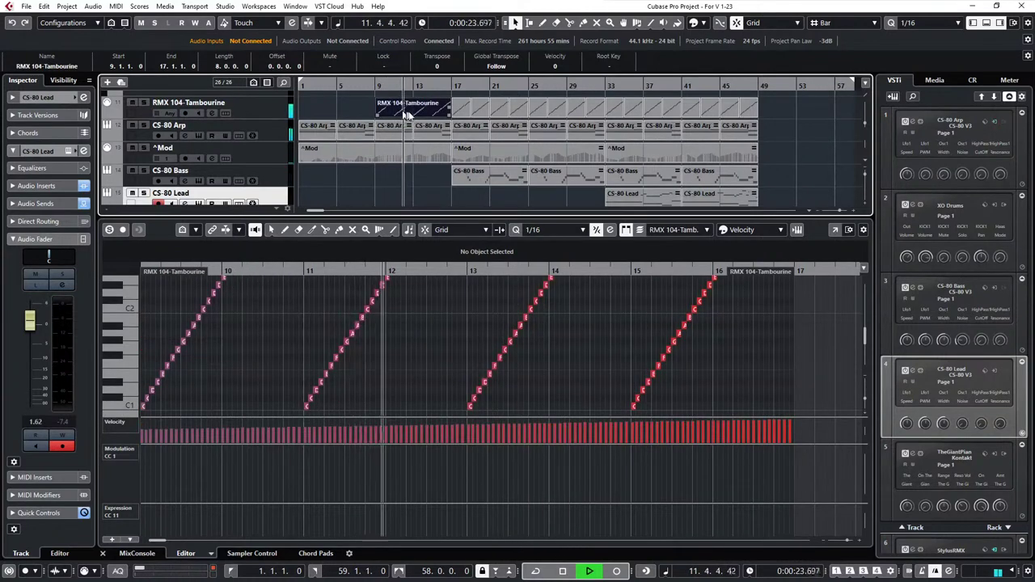
{"action": "left_click", "coordinate": [426, 132]}
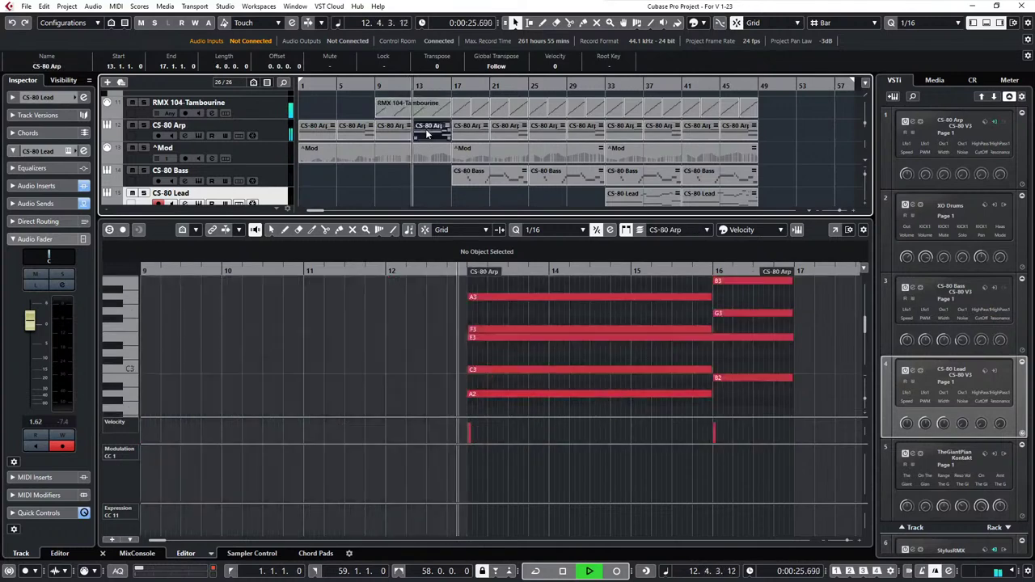
View the notes of the CS-80 Bass part at bar 17, then the TO Timpani and TO Crash Cymbal parts at bar 25
{"action": "left_click", "coordinate": [479, 173]}
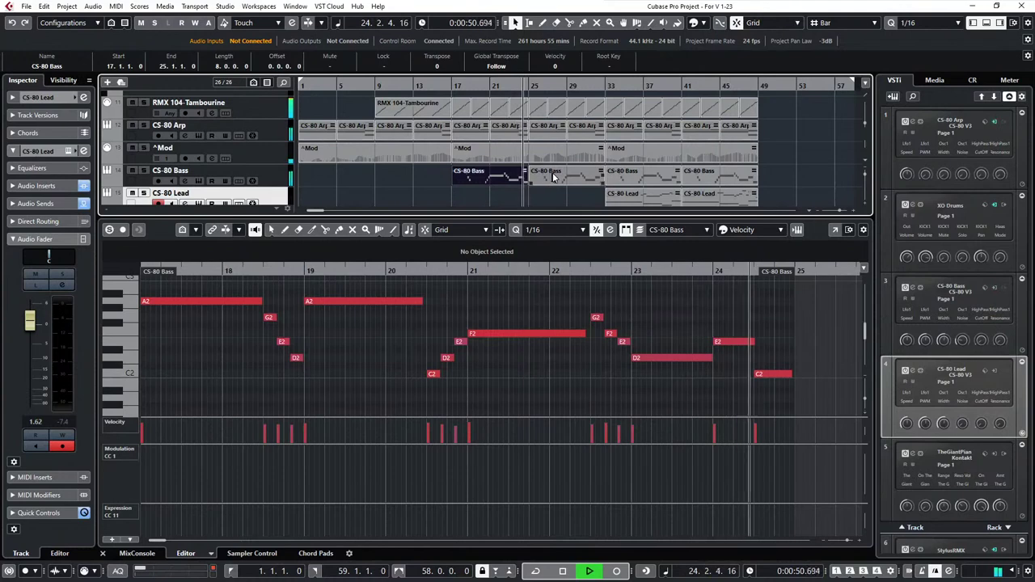
{"action": "scroll", "coordinate": [552, 174], "scroll_direction": "down", "scroll_amount": 3}
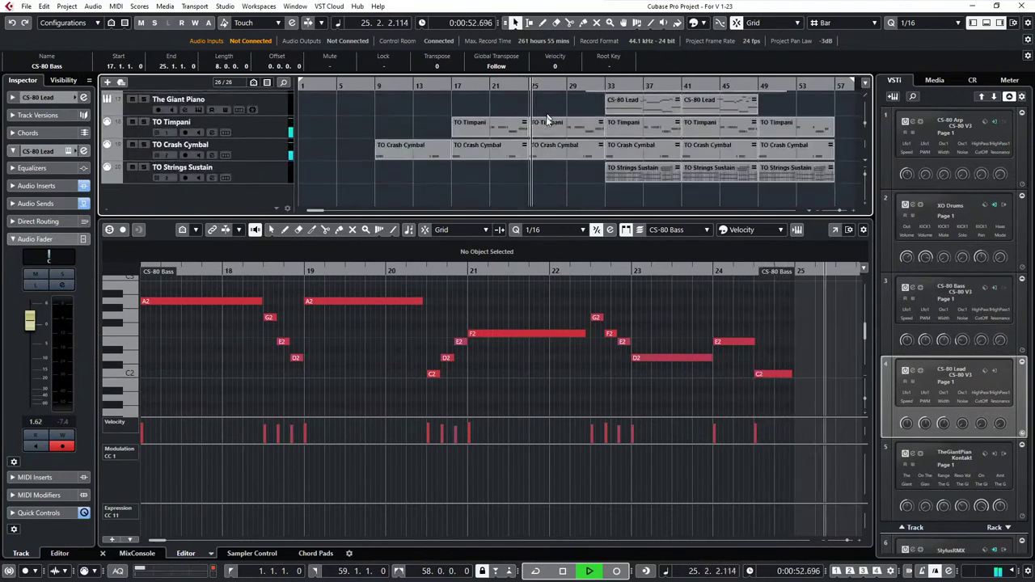
{"action": "left_click", "coordinate": [546, 128]}
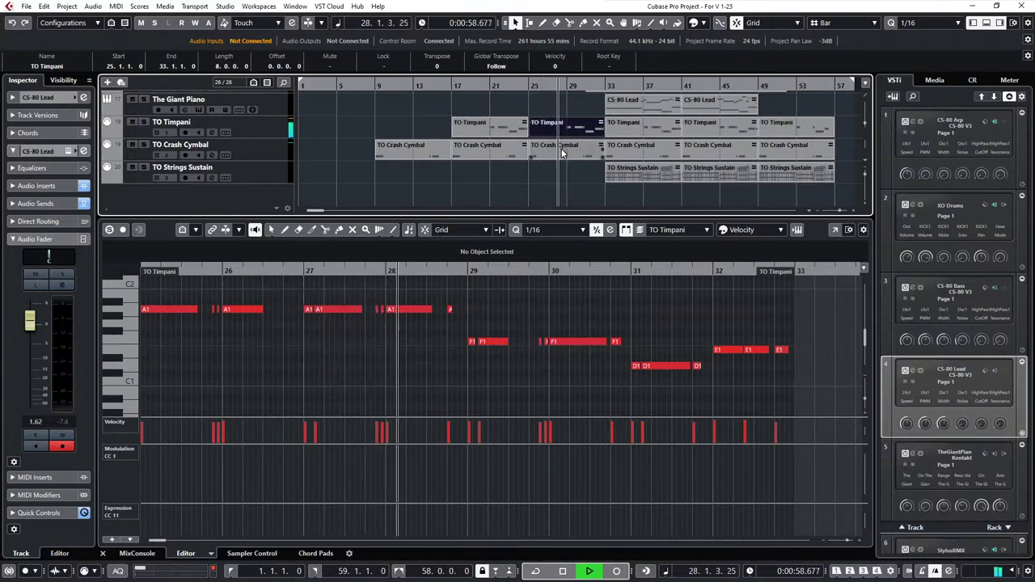
{"action": "left_click", "coordinate": [561, 151]}
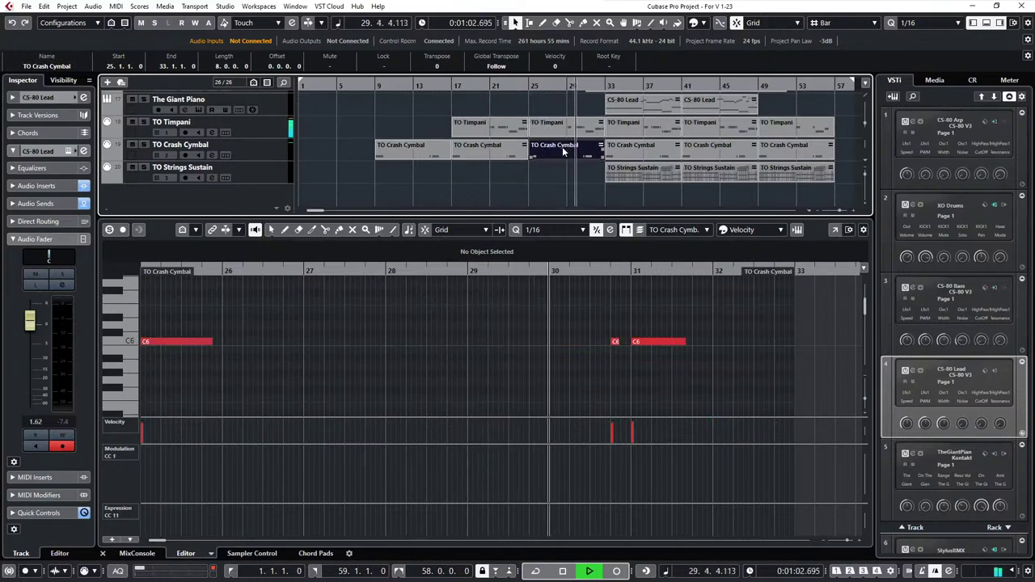
View the CS-80 Lead parts and the last TO Strings Sustain part in the key editor, and stop playback at the end
{"action": "scroll", "coordinate": [559, 148], "scroll_direction": "up", "scroll_amount": 3}
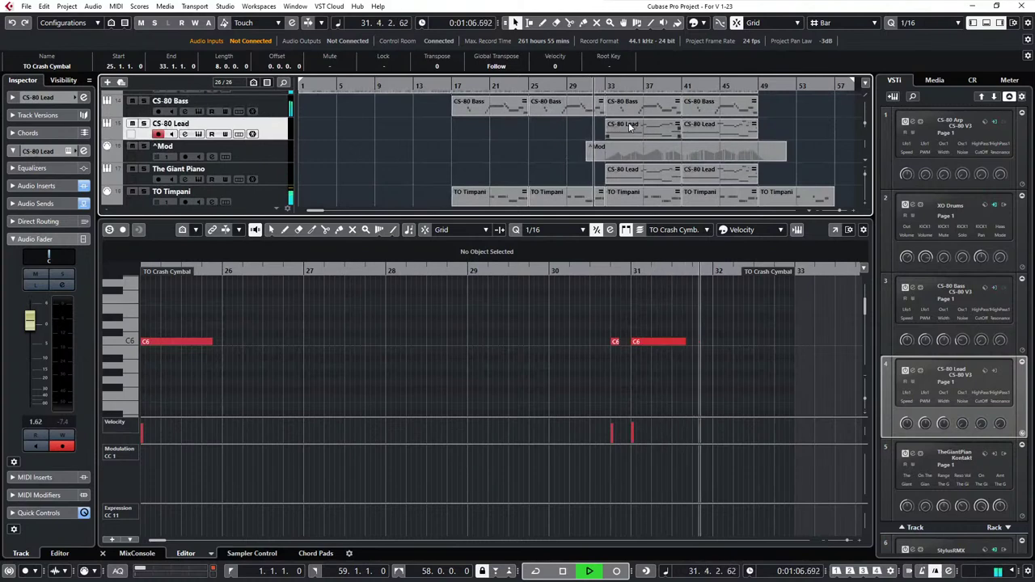
{"action": "left_click", "coordinate": [632, 127]}
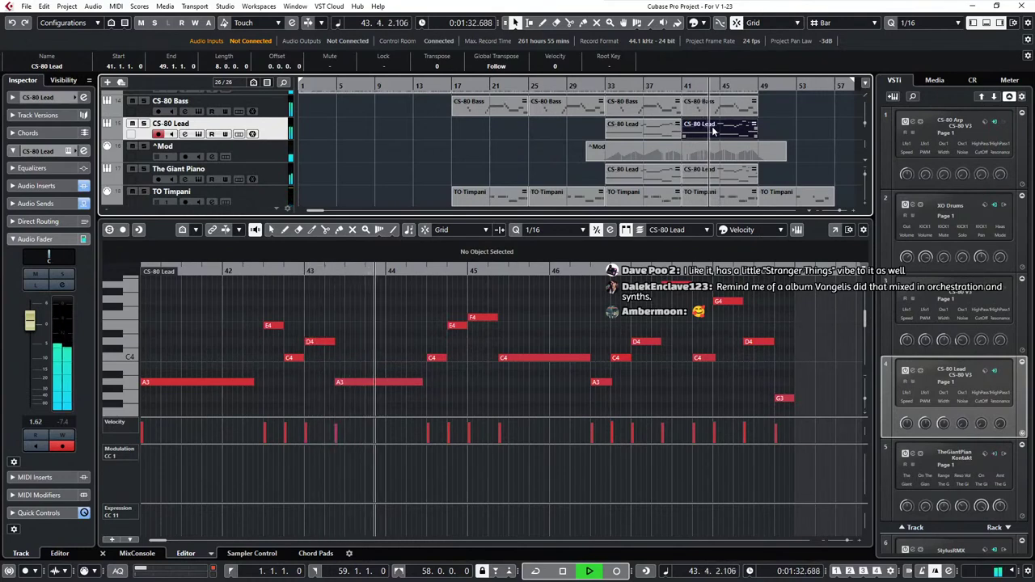
{"action": "scroll", "coordinate": [715, 138], "scroll_direction": "down", "scroll_amount": 3}
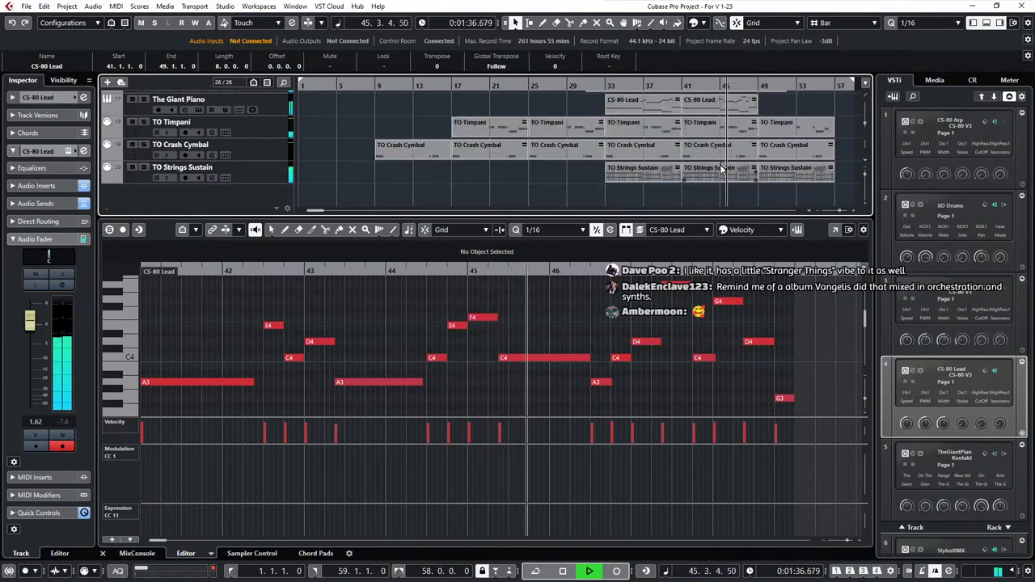
{"action": "left_click", "coordinate": [782, 172]}
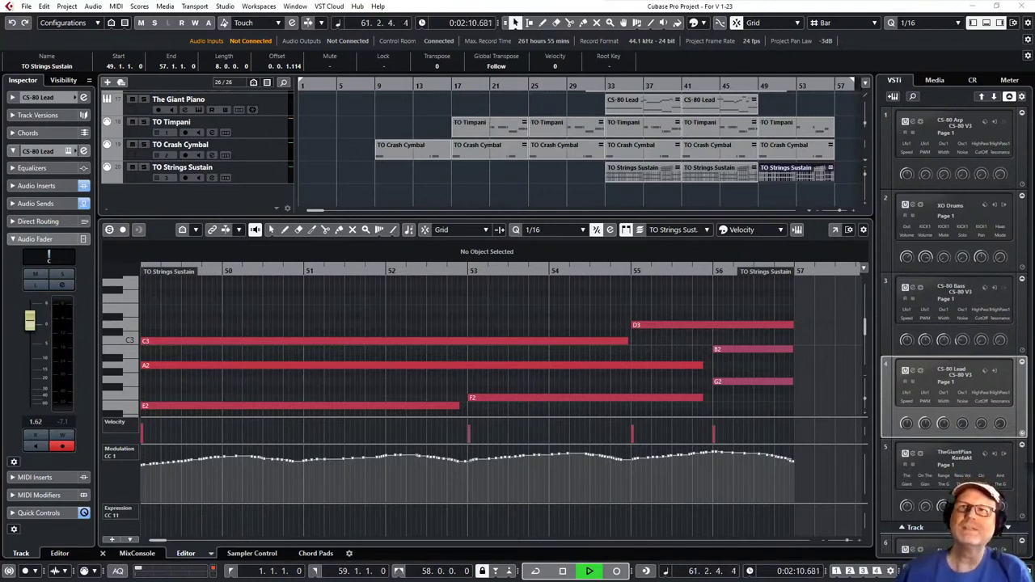
{"action": "left_click", "coordinate": [562, 572]}
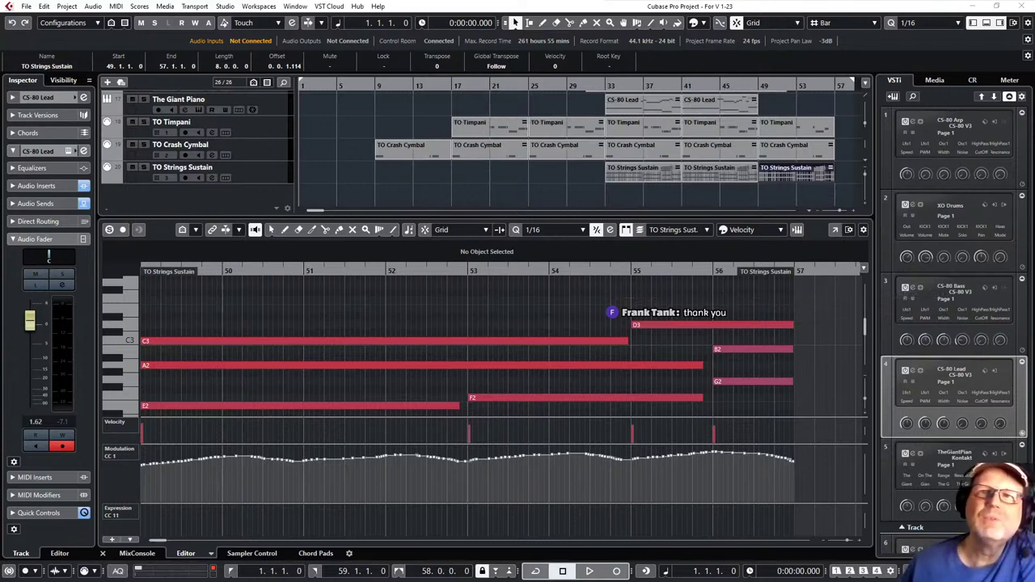
Switch to File Explorer and open the Seven Days - Seven Songs folder inside Patreon's Compilation Albums folder
{"action": "left_click_drag", "start_coordinate": [487, 580], "coordinate": [524, 90]}
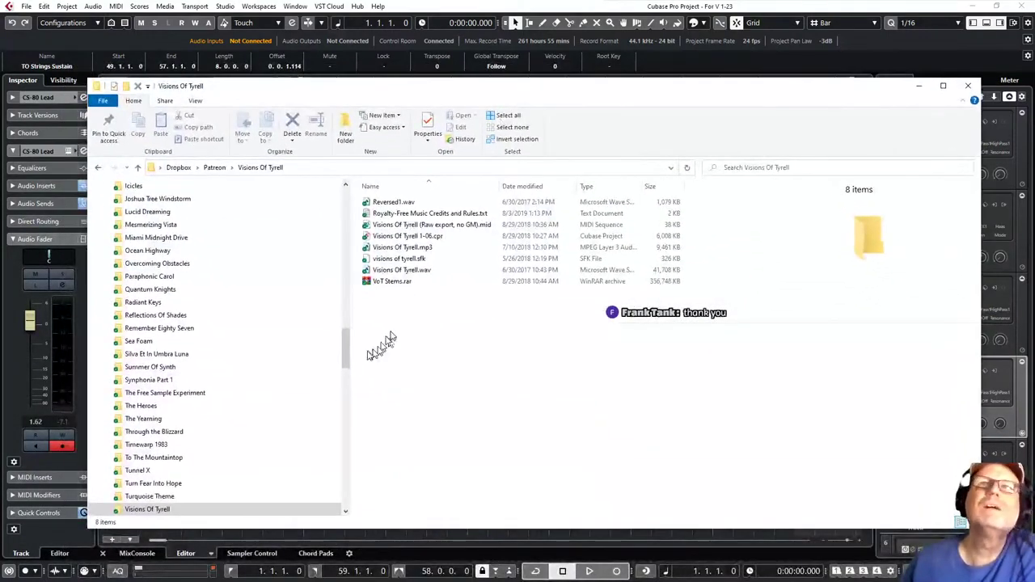
{"action": "left_click_drag", "start_coordinate": [346, 350], "coordinate": [349, 304]}
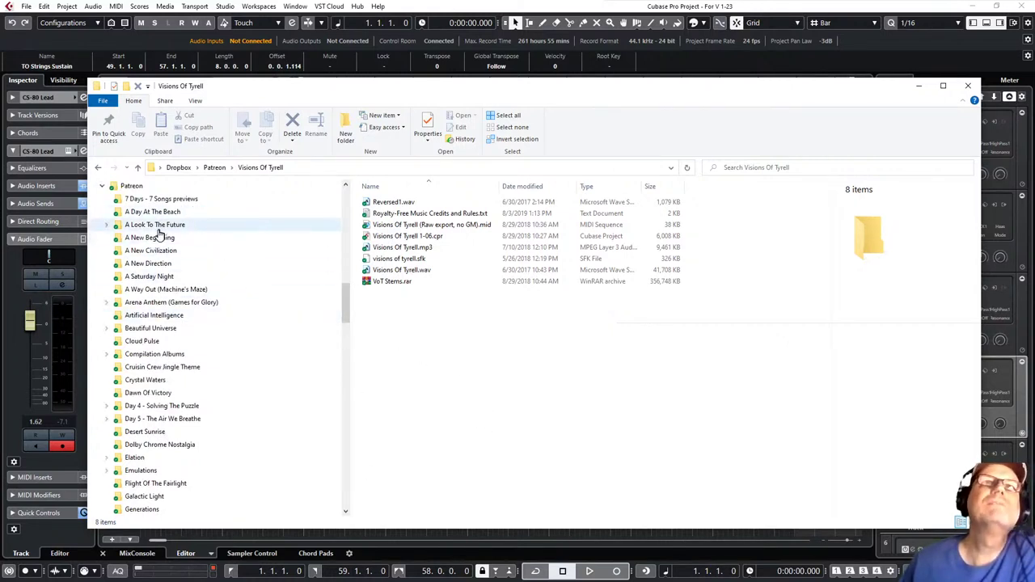
{"action": "left_click", "coordinate": [179, 355]}
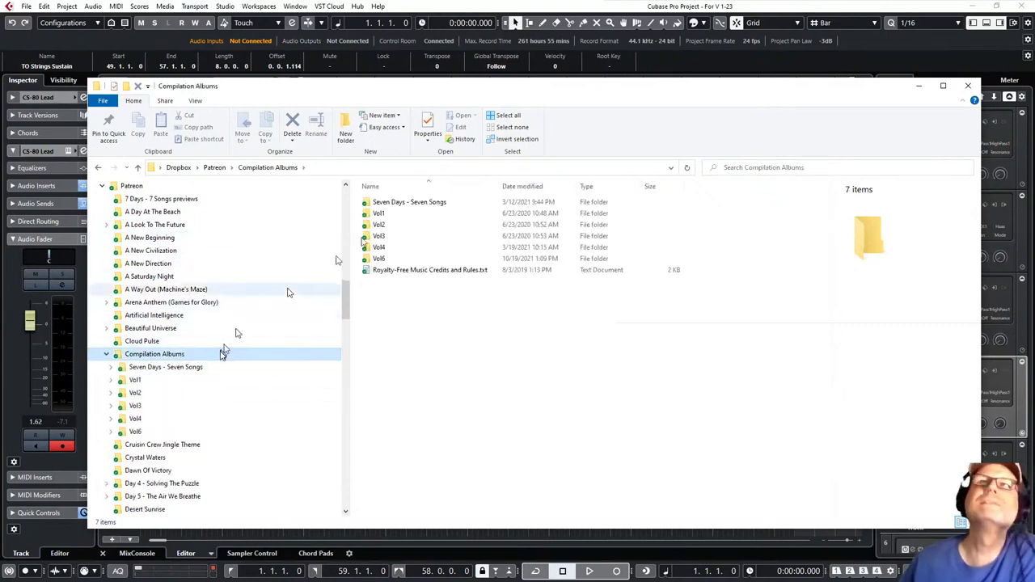
{"action": "double_click", "coordinate": [430, 203]}
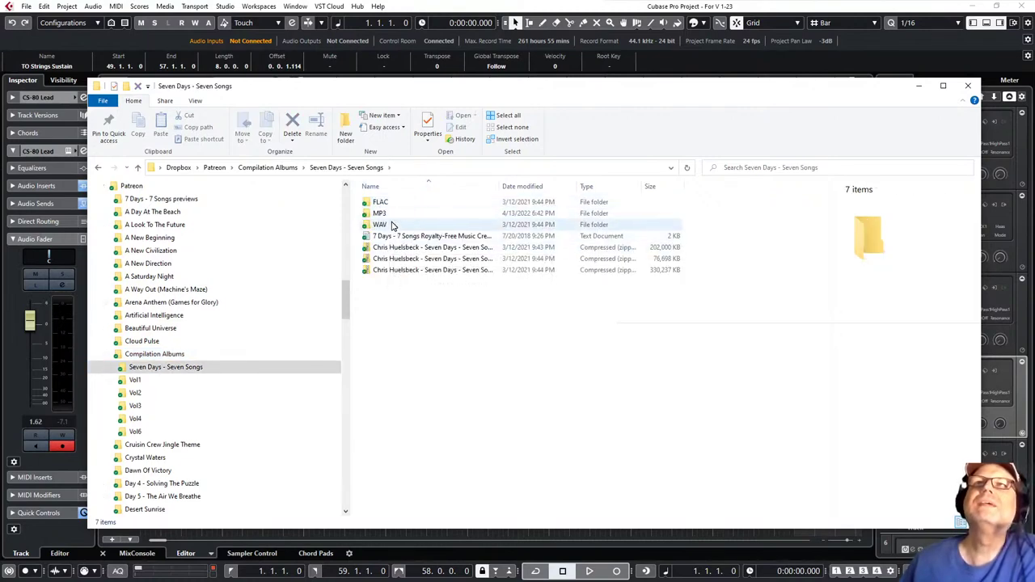
Open the album's MP3 folder and widen the Name column to show the full track file names
{"action": "left_click", "coordinate": [404, 214]}
{"action": "double_click", "coordinate": [404, 214]}
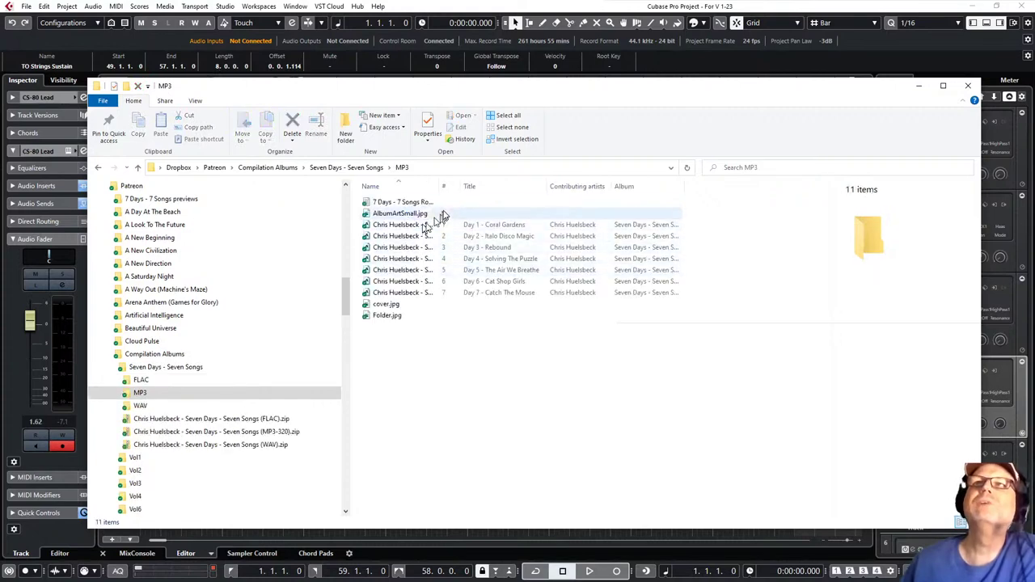
{"action": "left_click_drag", "start_coordinate": [439, 188], "coordinate": [653, 203]}
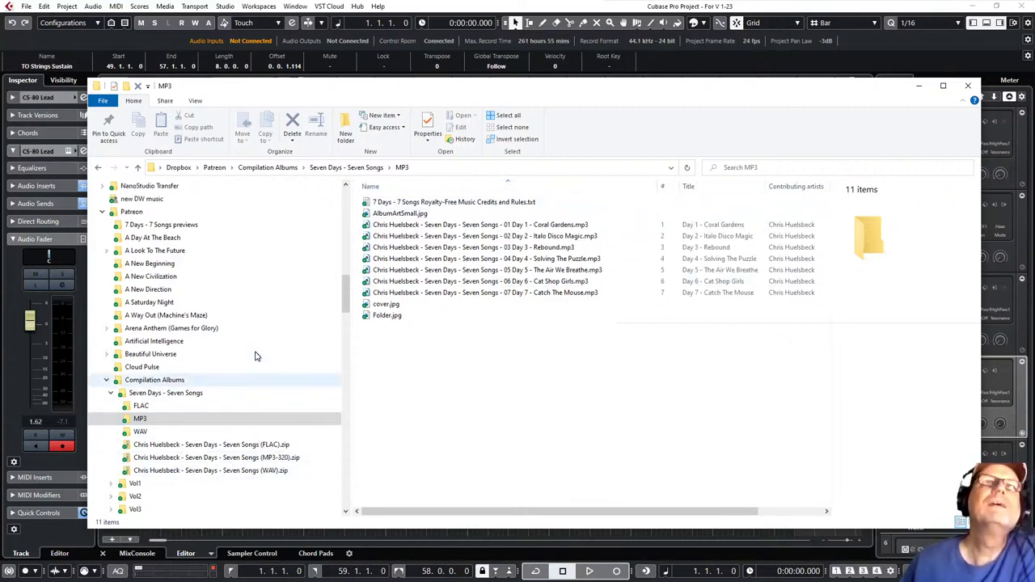
Open the Visions Of Tyrell folder within the Patreon folder and select Visions Of Tyrell.mp3
{"action": "scroll", "coordinate": [255, 357], "scroll_direction": "down", "scroll_amount": 4}
{"action": "scroll", "coordinate": [254, 356], "scroll_direction": "down", "scroll_amount": 6}
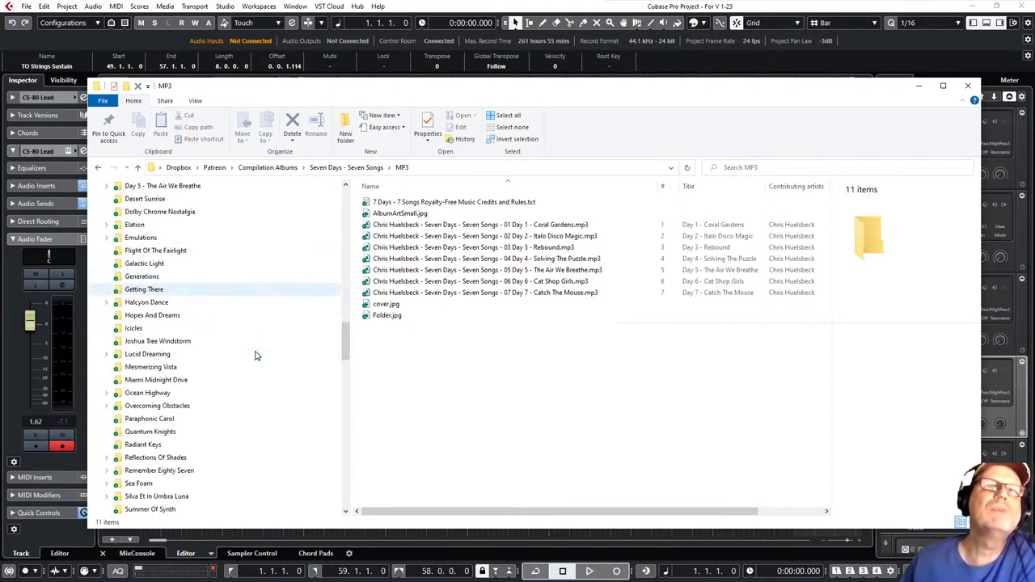
{"action": "scroll", "coordinate": [254, 355], "scroll_direction": "down", "scroll_amount": 3}
{"action": "scroll", "coordinate": [254, 356], "scroll_direction": "down", "scroll_amount": 2}
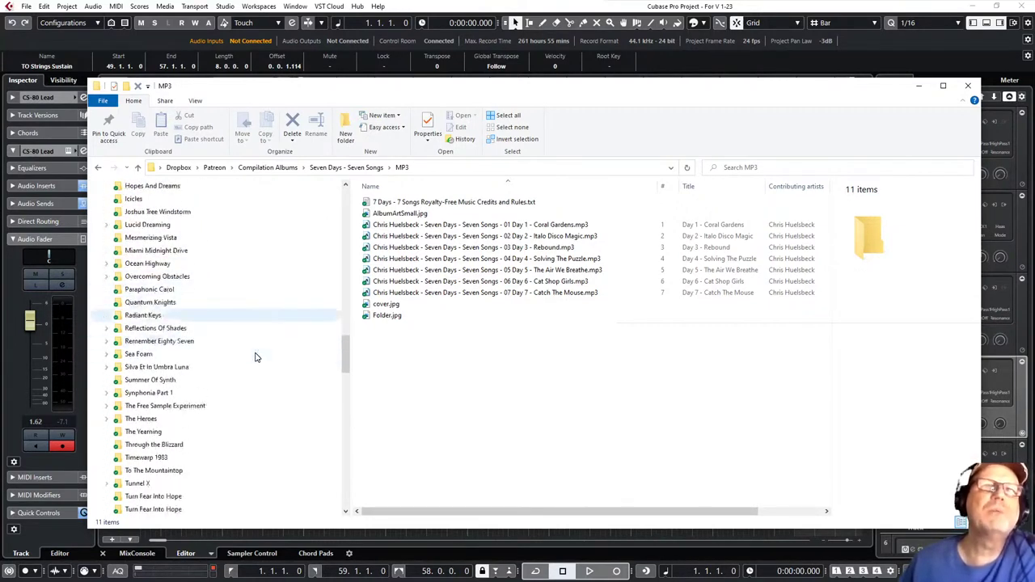
{"action": "scroll", "coordinate": [254, 355], "scroll_direction": "down", "scroll_amount": 1}
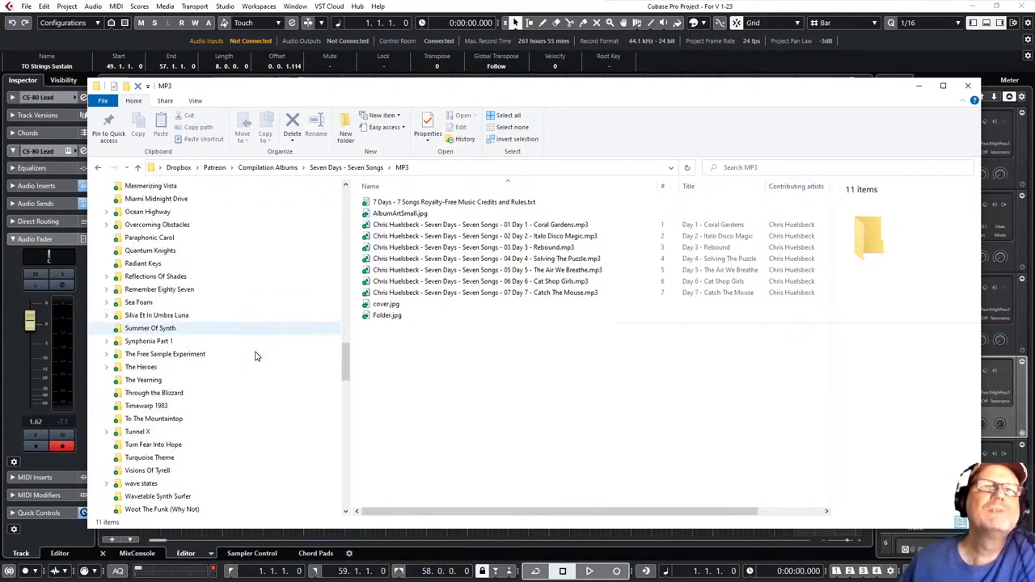
{"action": "scroll", "coordinate": [254, 356], "scroll_direction": "up", "scroll_amount": 1}
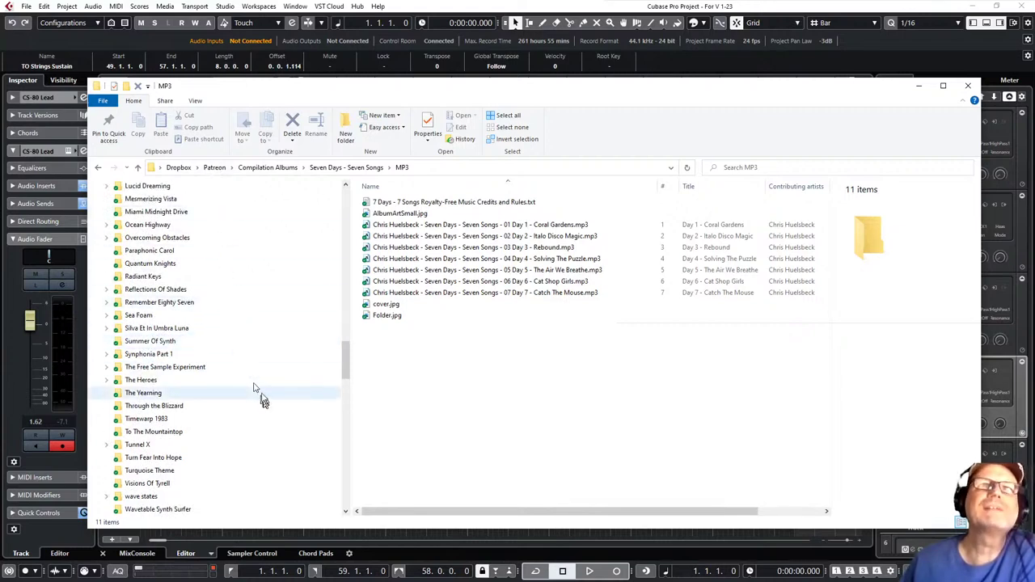
{"action": "scroll", "coordinate": [261, 381], "scroll_direction": "up", "scroll_amount": 5}
{"action": "scroll", "coordinate": [261, 379], "scroll_direction": "down", "scroll_amount": 4}
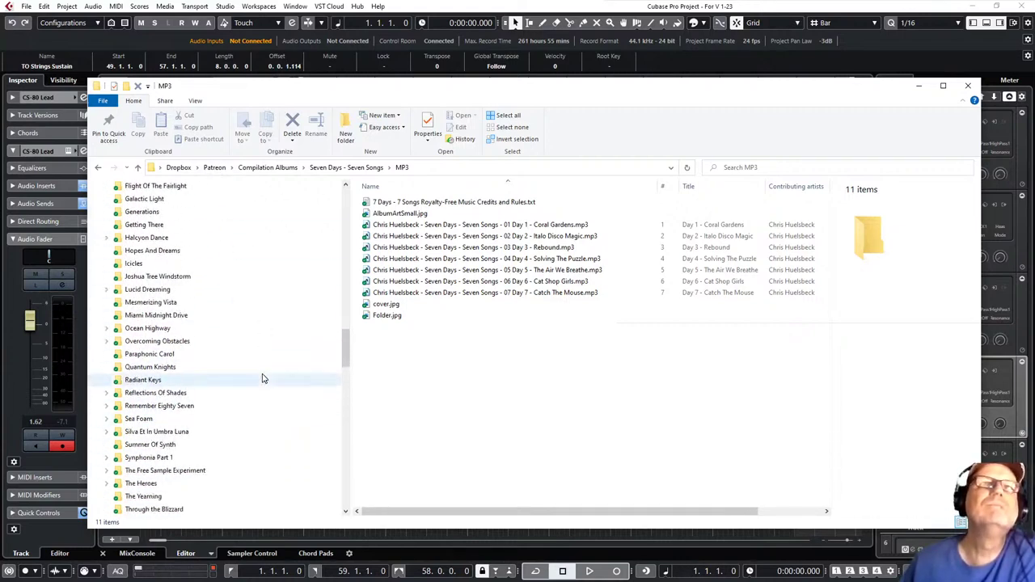
{"action": "scroll", "coordinate": [261, 378], "scroll_direction": "down", "scroll_amount": 1}
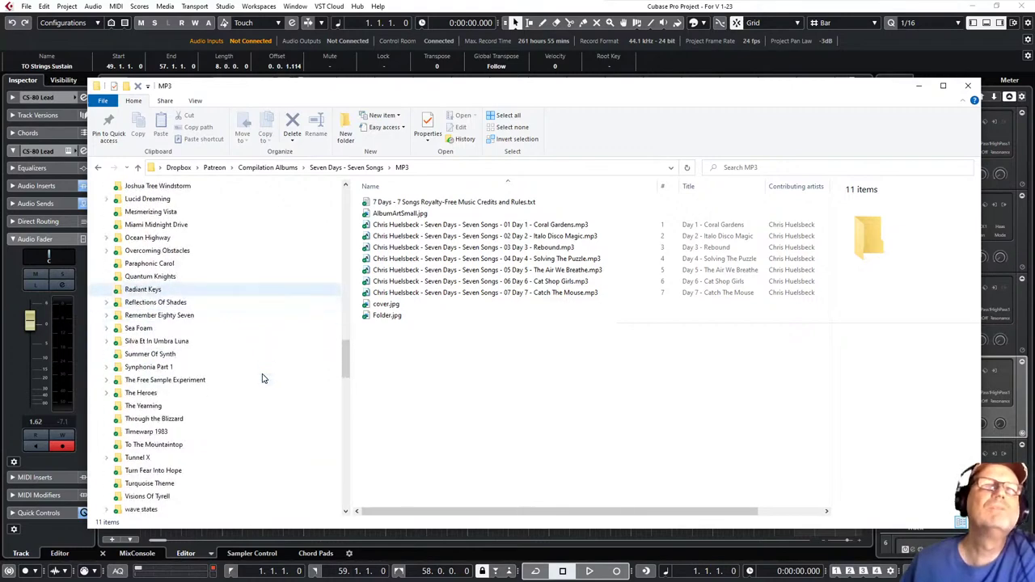
{"action": "left_click", "coordinate": [197, 498]}
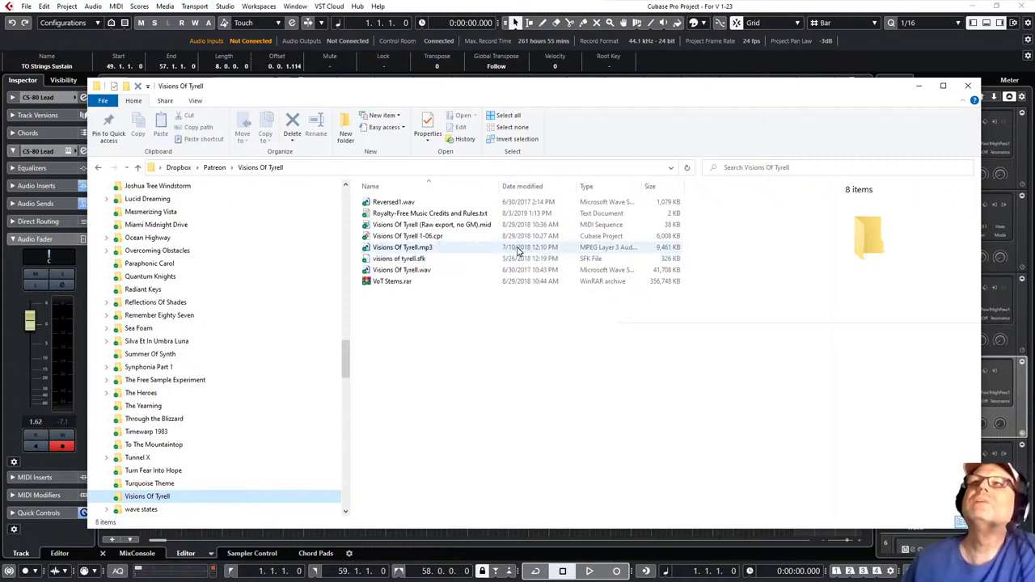
{"action": "left_click", "coordinate": [430, 247]}
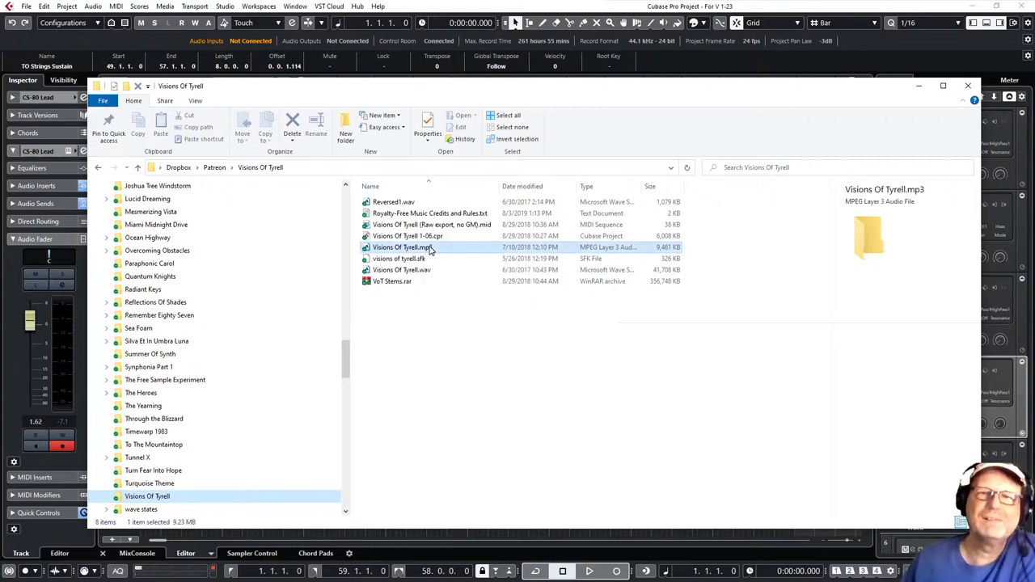